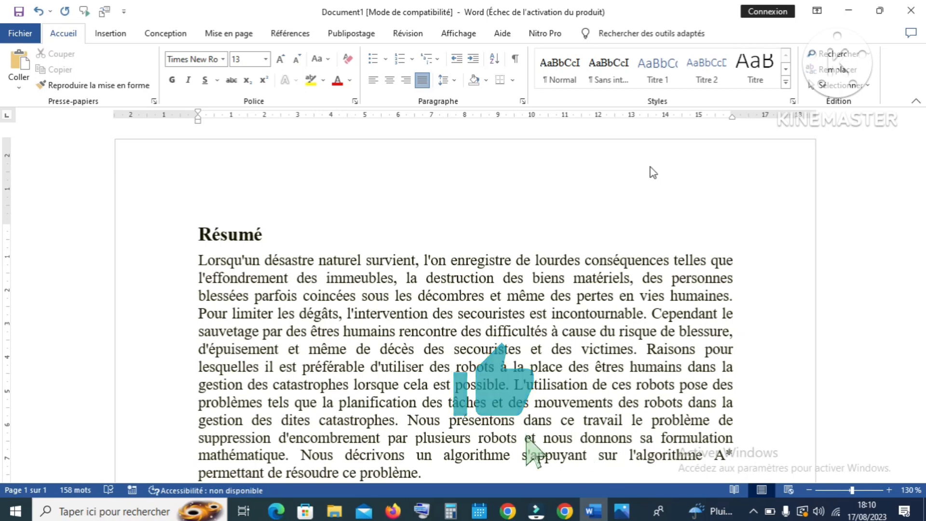
# Step: Compare the Résumé text in the Word document with the photographed page IMG_20230816_205033_494.jpg in the image viewer
pyautogui.click(595, 512)
pyautogui.click(595, 512)
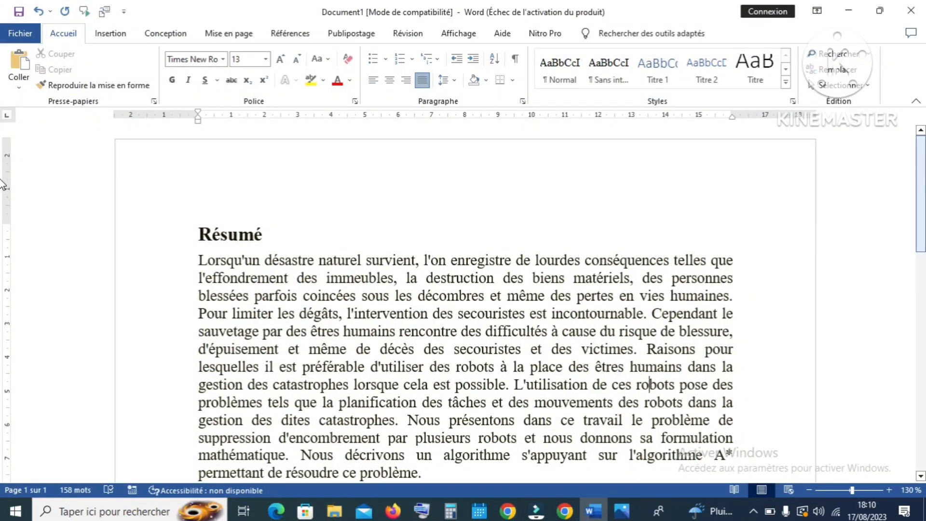
pyautogui.moveTo(920, 186); pyautogui.dragTo(923, 218)
pyautogui.click(627, 512)
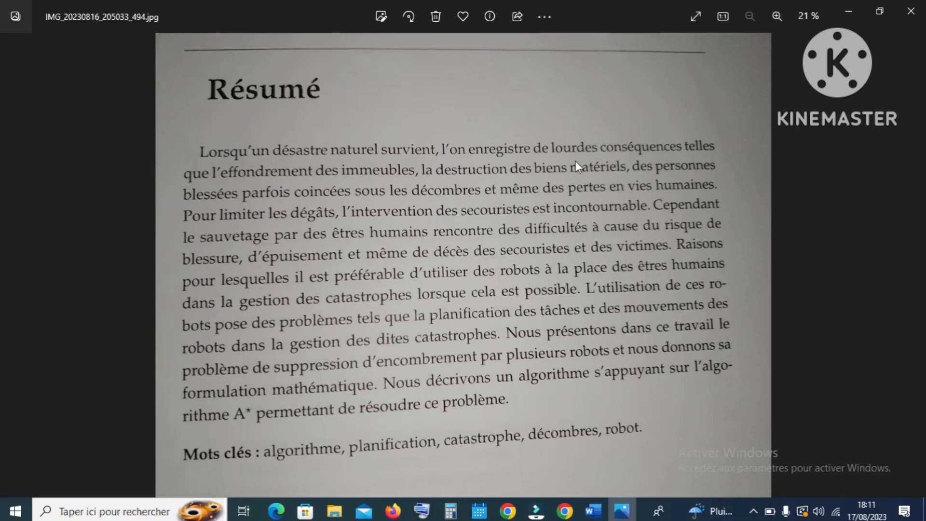
pyautogui.click(593, 511)
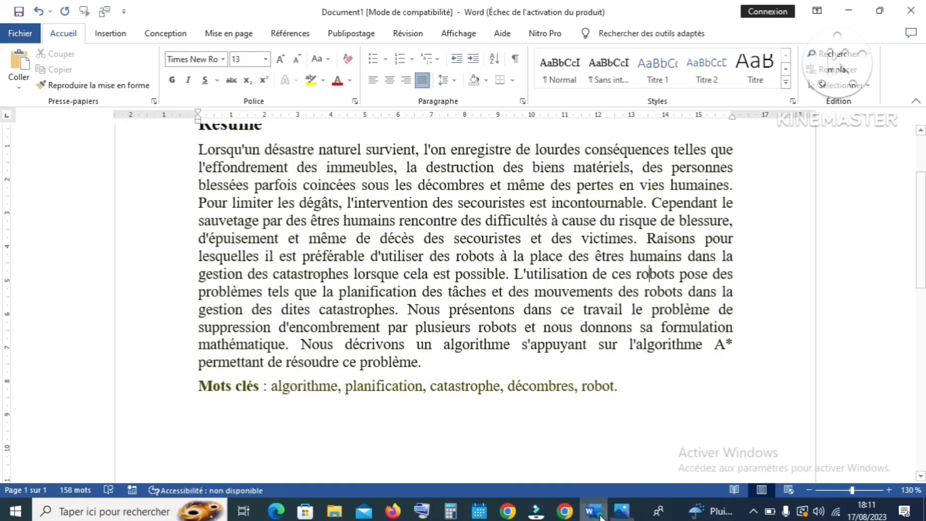
pyautogui.moveTo(922, 235); pyautogui.dragTo(922, 221)
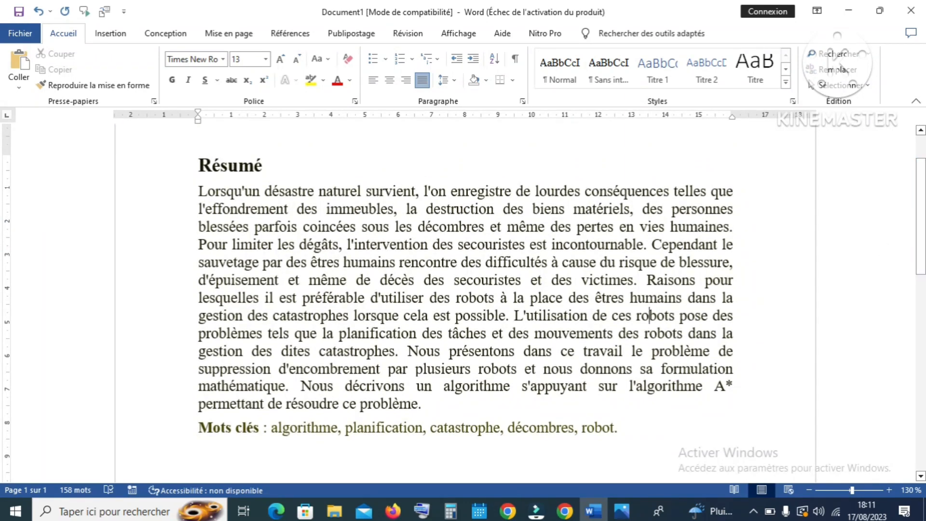
pyautogui.click(622, 511)
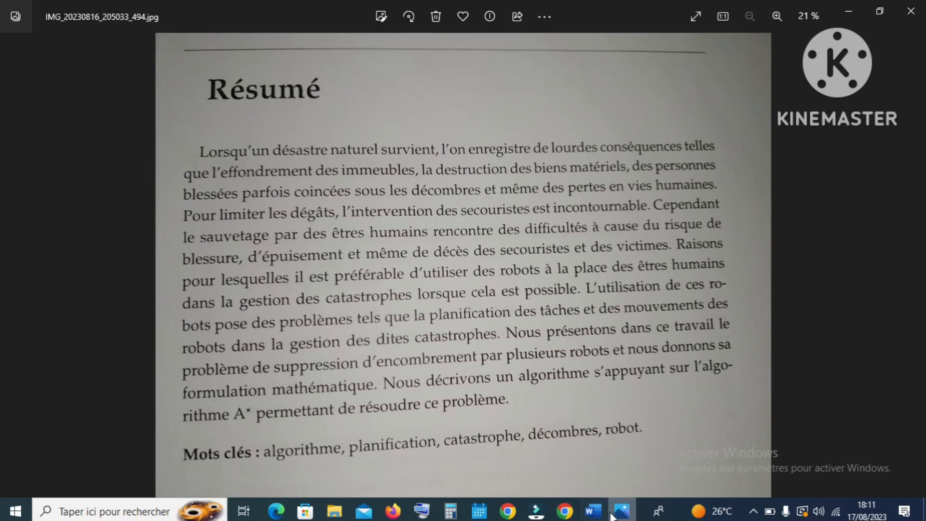
pyautogui.moveTo(623, 516)
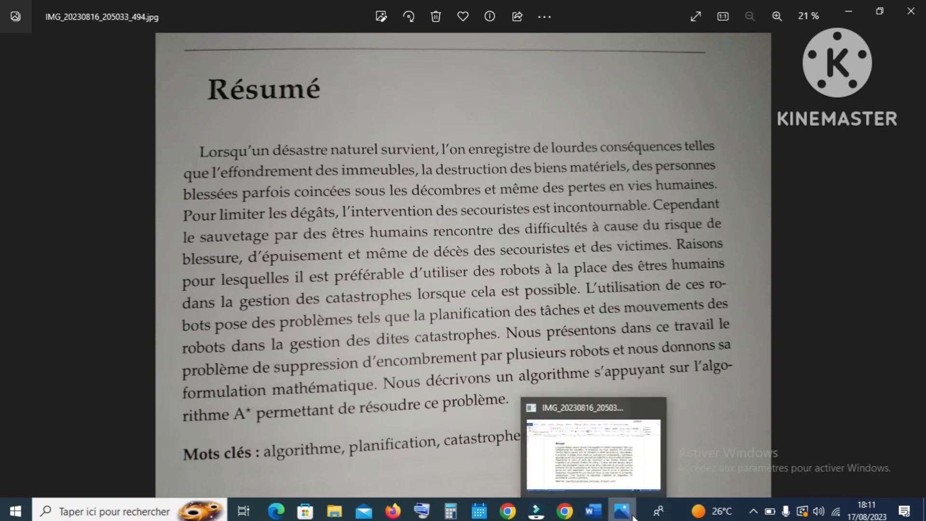
# Step: Switch to Chrome and open Google Drive from the Gmail inbox
pyautogui.click(567, 514)
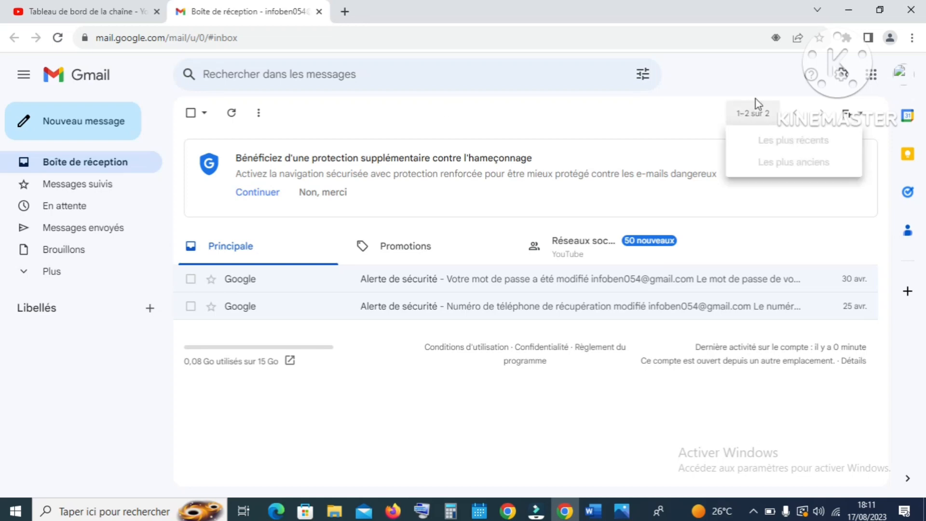
pyautogui.click(875, 77)
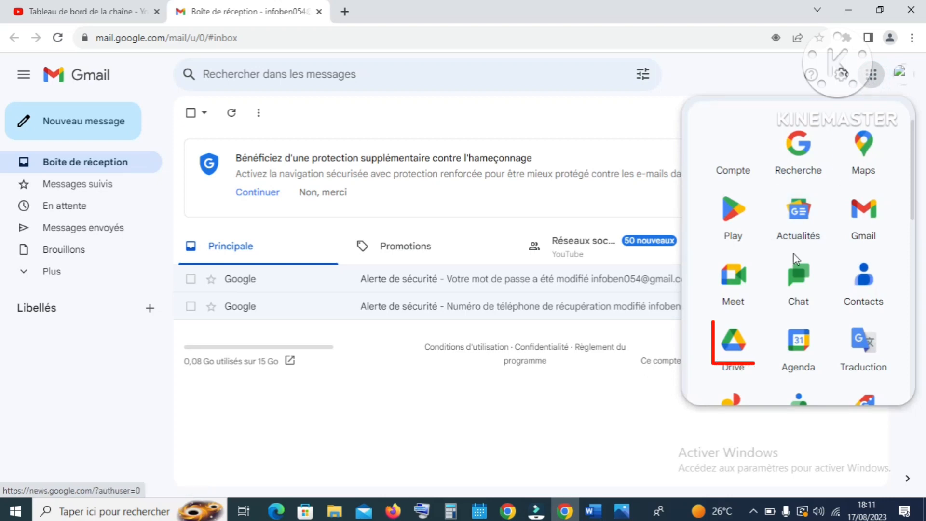
pyautogui.click(740, 341)
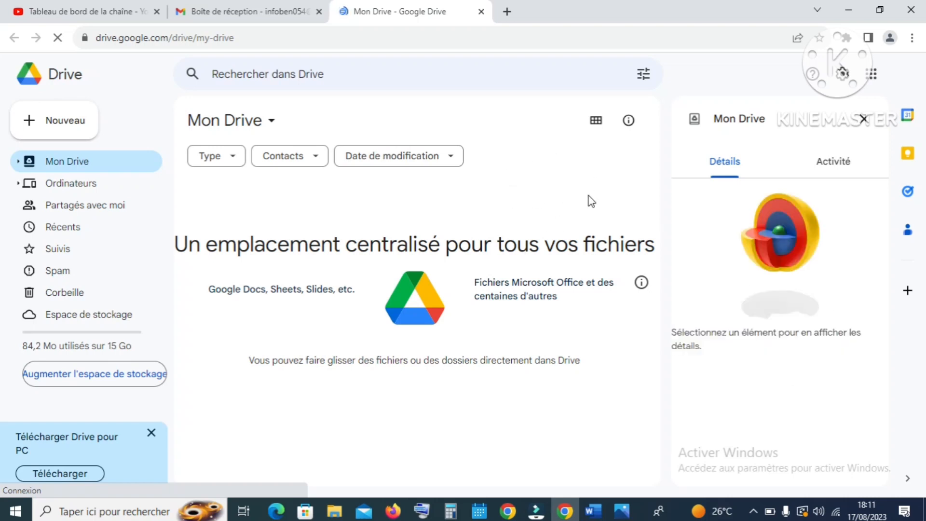
# Step: Import the file IMG_20230816_205033_494.jpg from the Bureau folder into Mon Drive
pyautogui.click(272, 121)
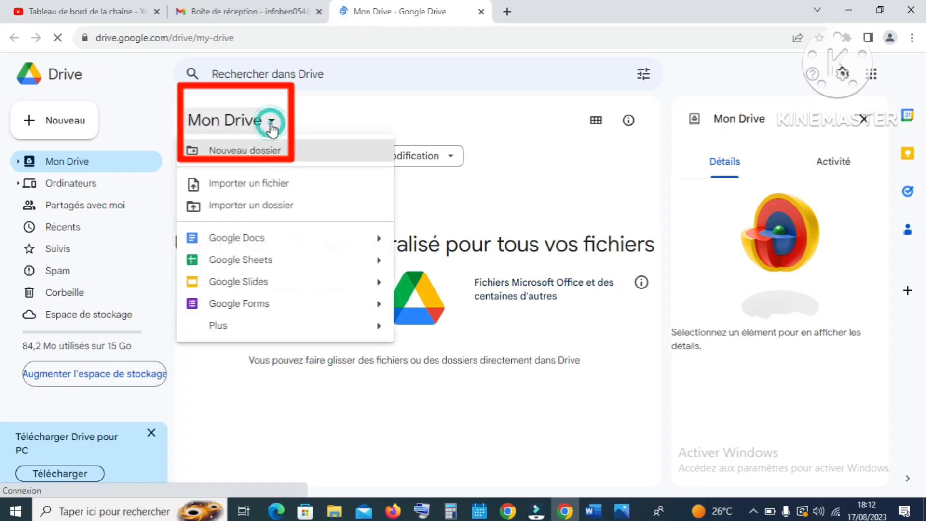
pyautogui.click(274, 186)
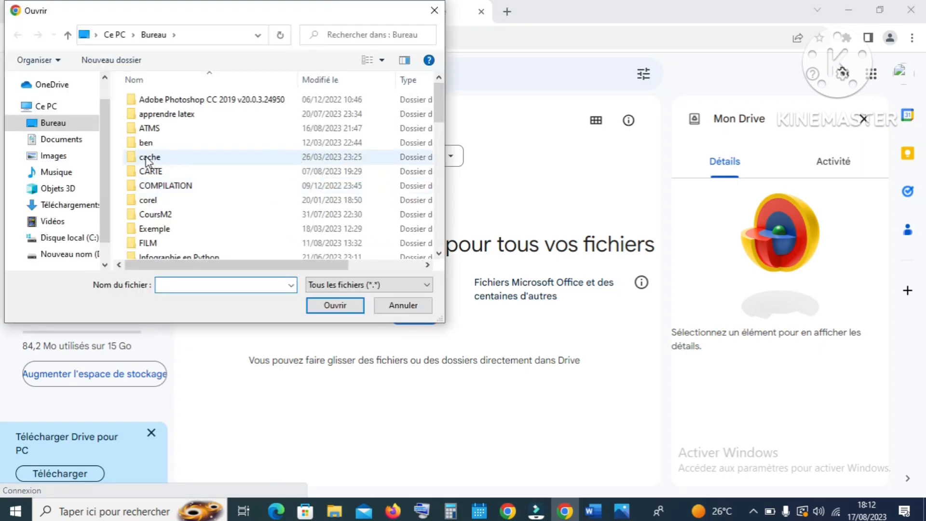
pyautogui.click(54, 125)
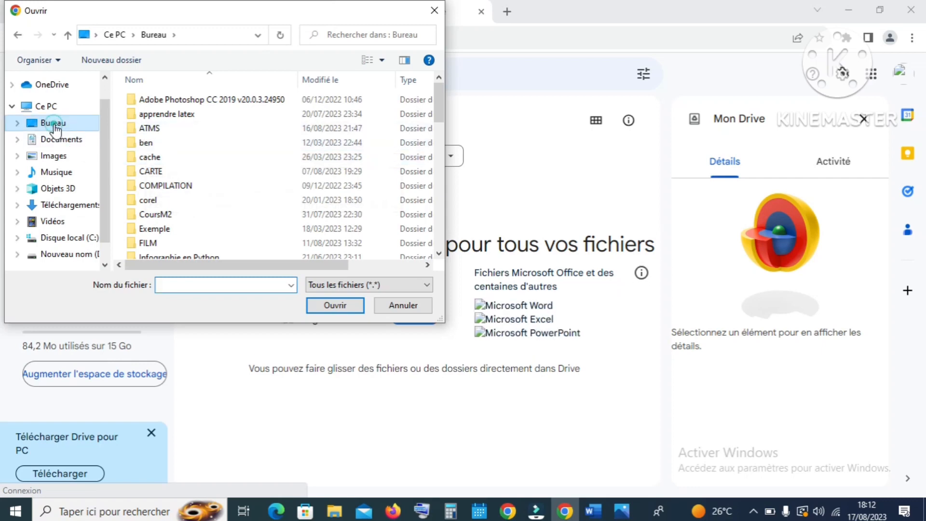
pyautogui.moveTo(439, 107); pyautogui.dragTo(438, 258)
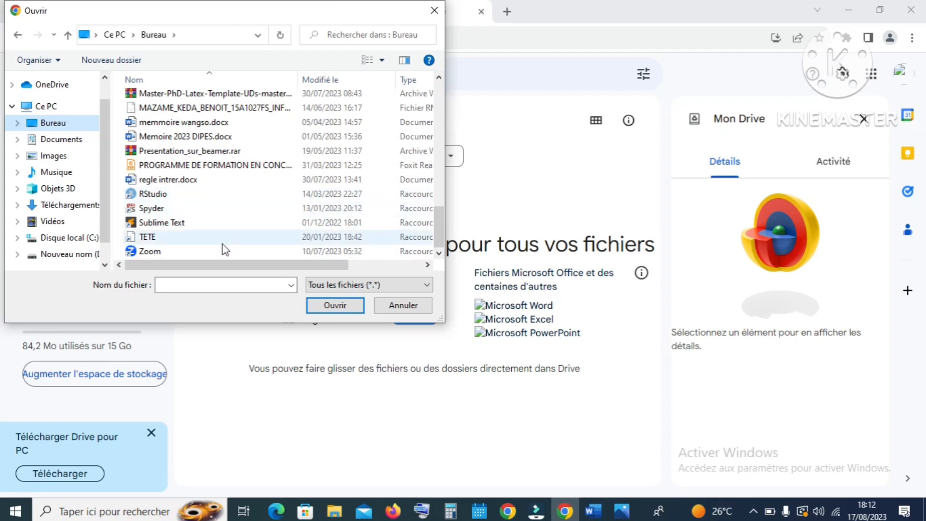
pyautogui.moveTo(439, 230); pyautogui.dragTo(440, 209)
pyautogui.click(238, 146)
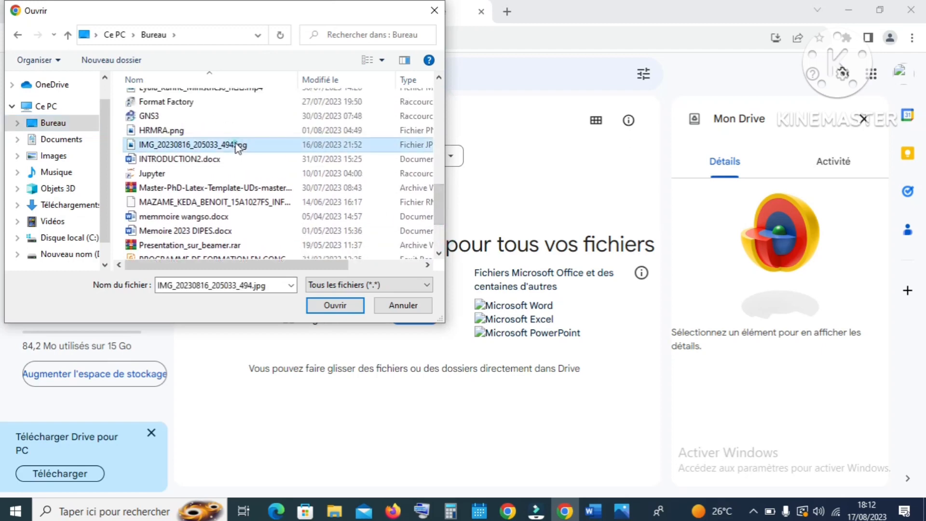
pyautogui.click(335, 305)
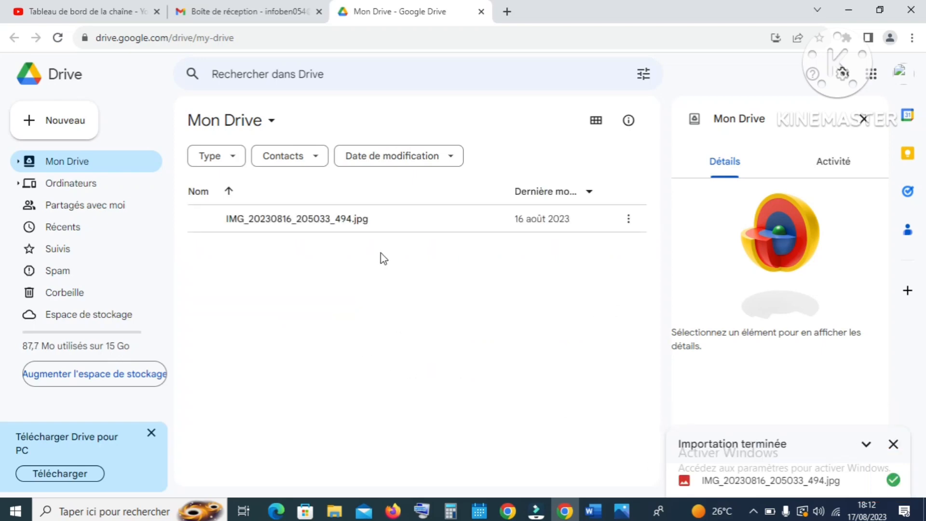
# Step: Open the imported IMG_20230816_205033_494.jpg with Google Docs to convert it to editable text
pyautogui.click(632, 228)
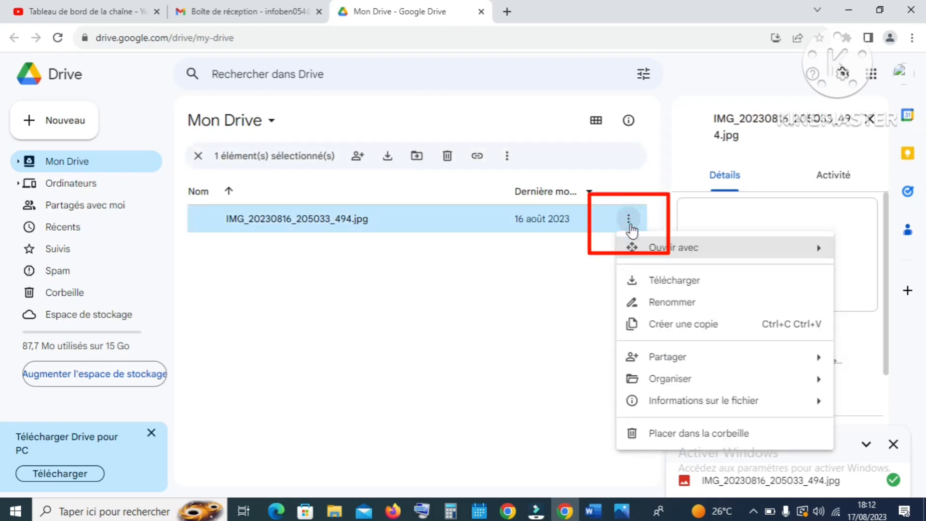
pyautogui.moveTo(660, 251)
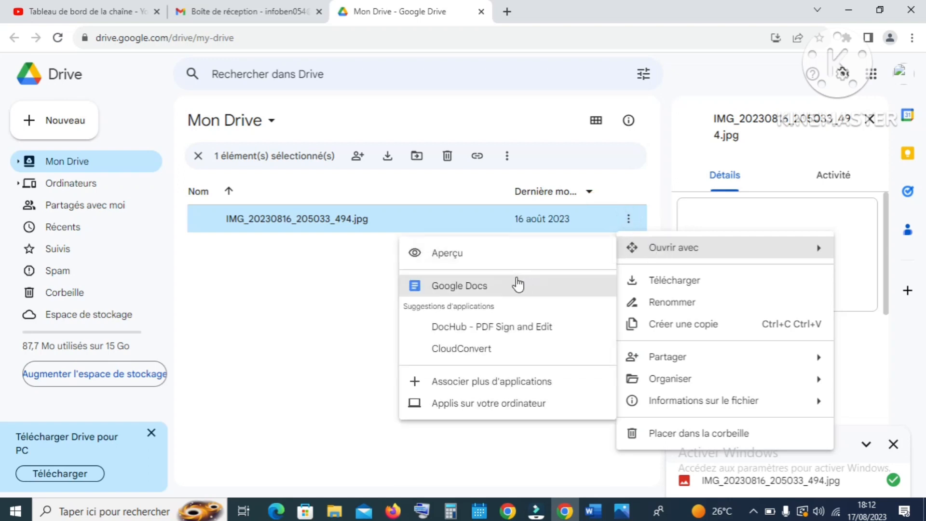
pyautogui.click(514, 285)
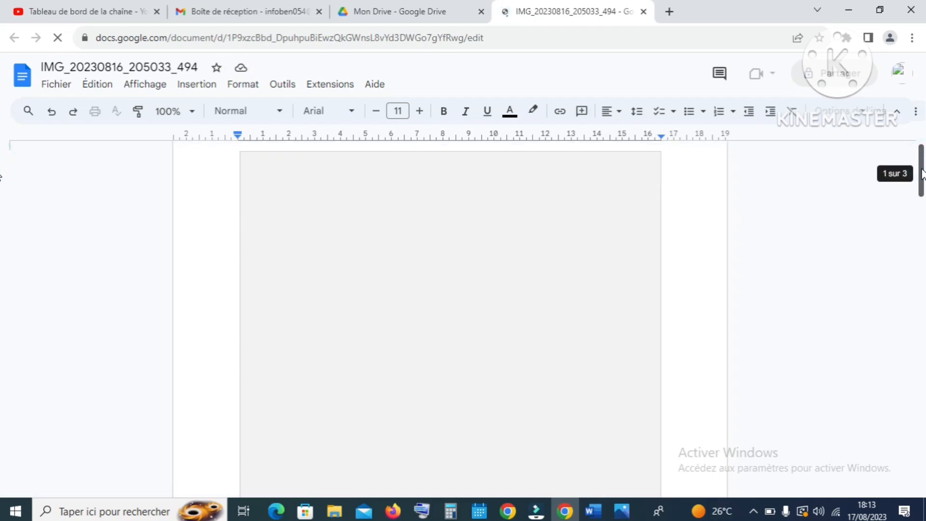
# Step: Delete the image placed above the extracted text in the converted document
pyautogui.moveTo(923, 165)
pyautogui.mouseDown()
pyautogui.moveTo(917, 447)
pyautogui.moveTo(921, 306)
pyautogui.moveTo(910, 174)
pyautogui.mouseUp()
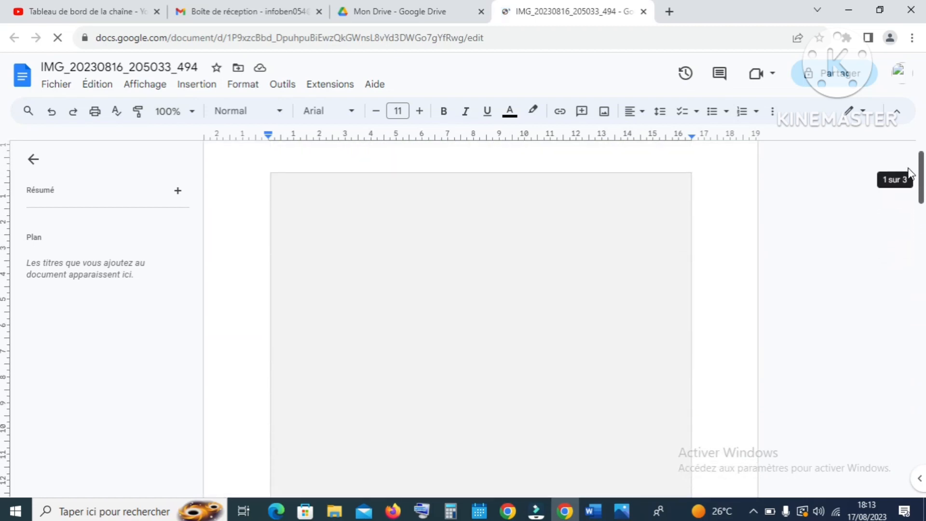
pyautogui.click(554, 297)
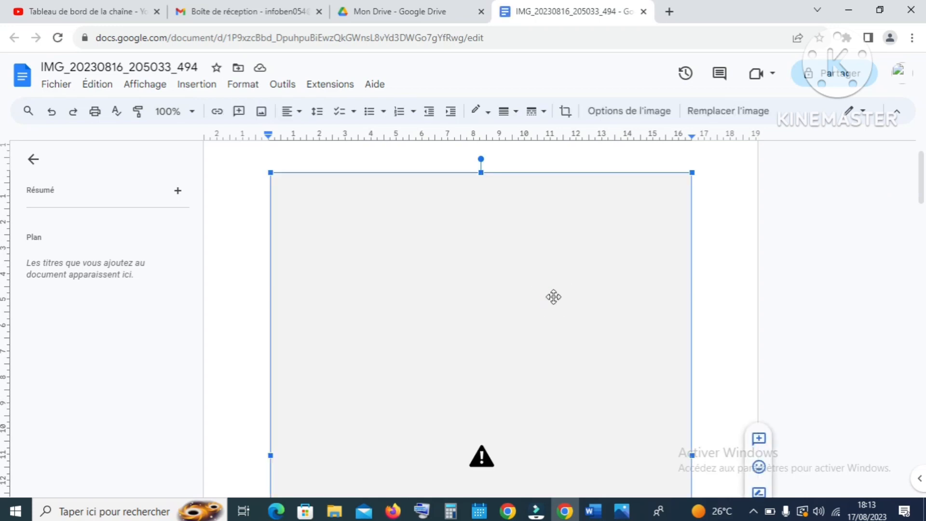
pyautogui.press('Delete')
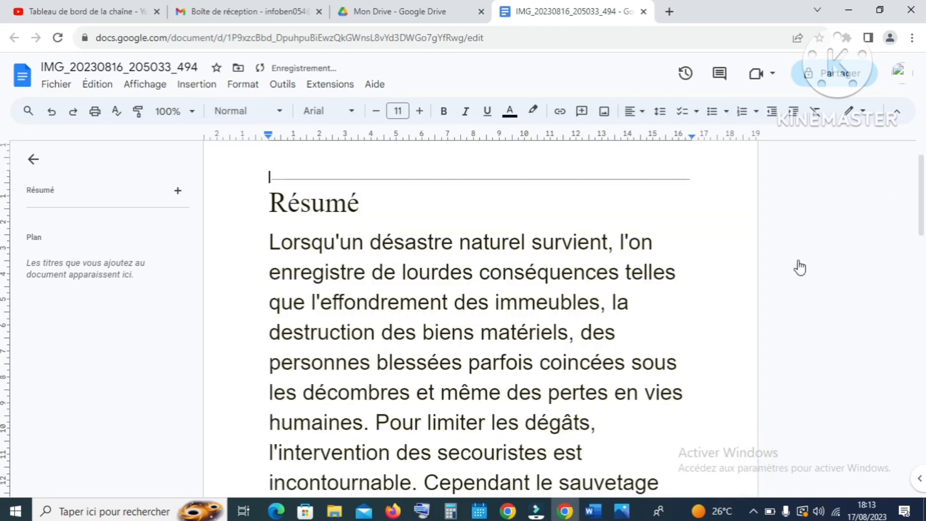
# Step: Remove the horizontal line above the Résumé heading and look through the extracted text
pyautogui.moveTo(921, 224); pyautogui.dragTo(893, 207)
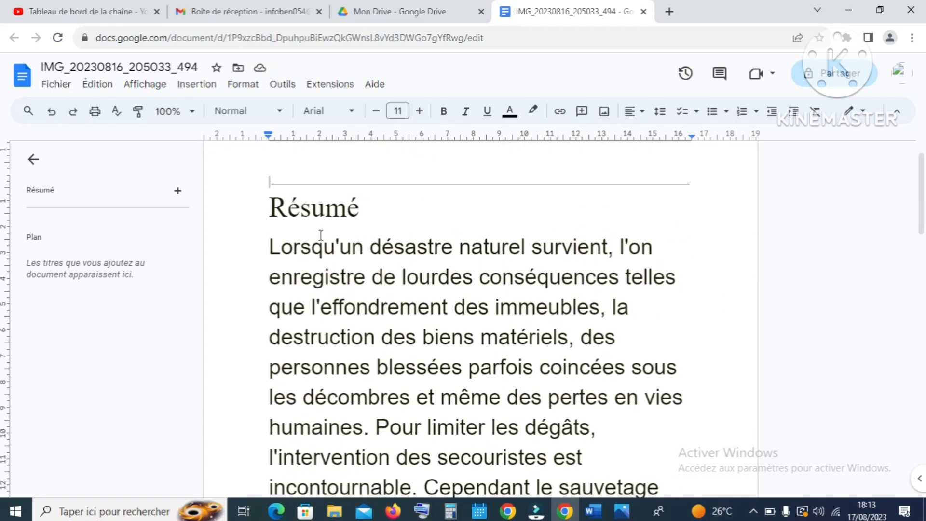
pyautogui.moveTo(270, 183); pyautogui.dragTo(659, 182)
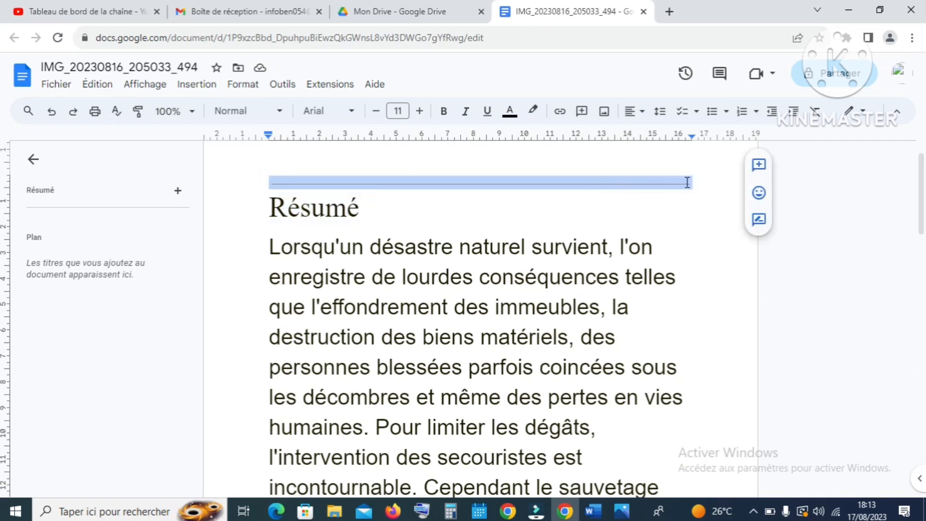
pyautogui.press('Delete')
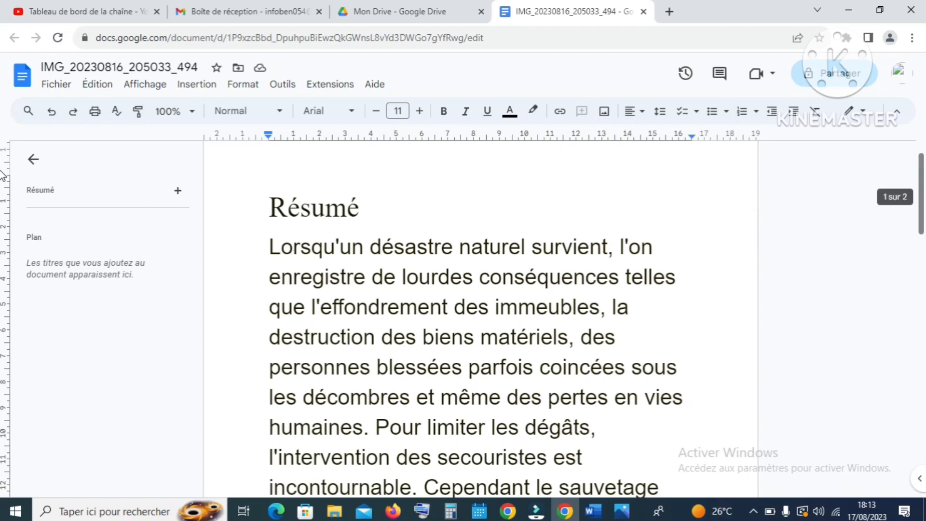
pyautogui.moveTo(921, 182); pyautogui.dragTo(924, 269)
pyautogui.moveTo(922, 200); pyautogui.dragTo(923, 164)
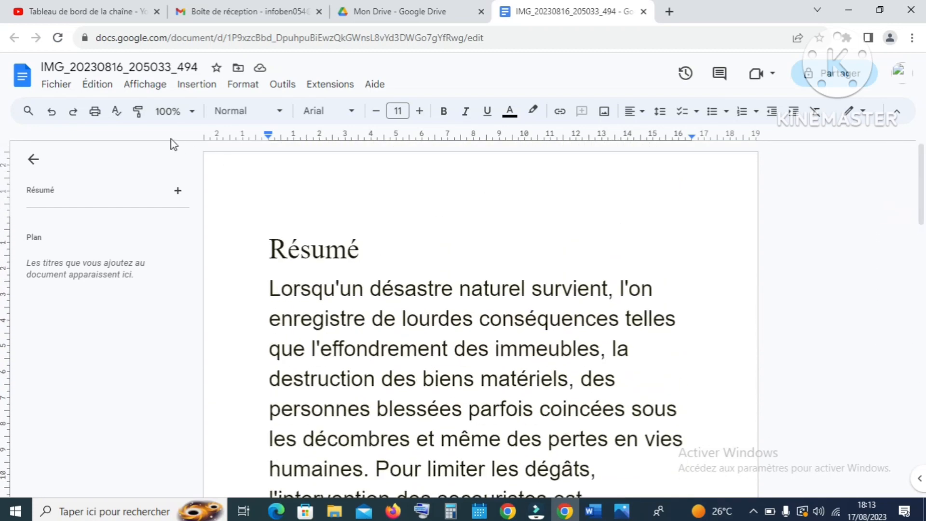
# Step: Look at the file formats offered for downloading the document, without downloading it
pyautogui.click(61, 88)
pyautogui.moveTo(73, 224)
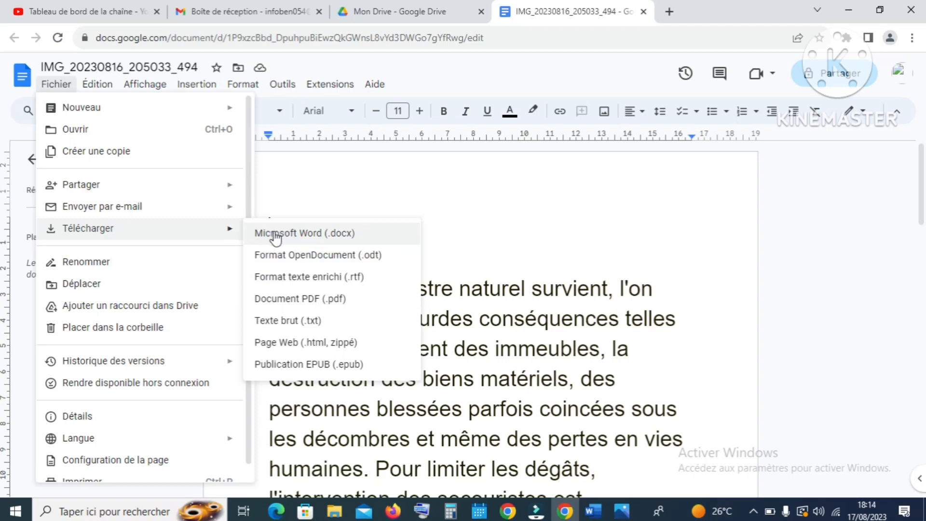
pyautogui.click(355, 186)
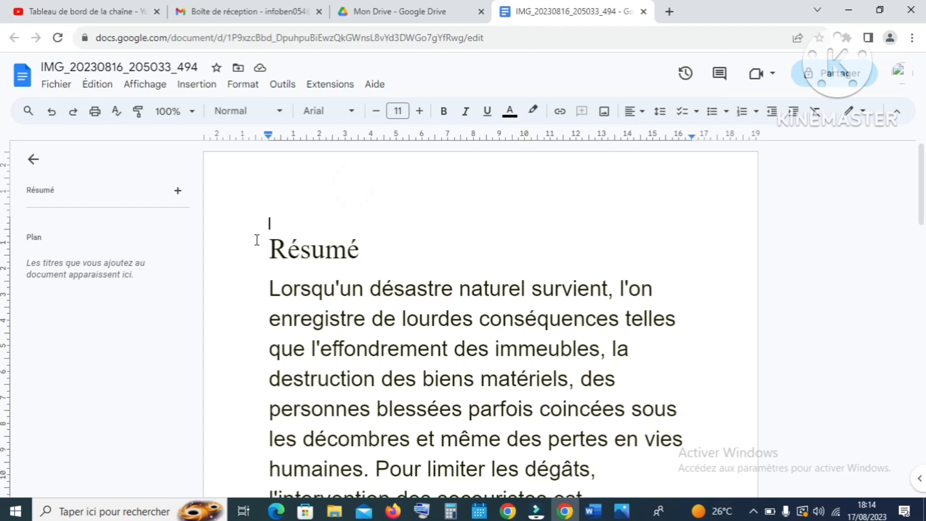
# Step: Copy the whole extracted text from the Résumé heading to the Mots clés line into a new blank Word document
pyautogui.moveTo(257, 240); pyautogui.dragTo(624, 466)
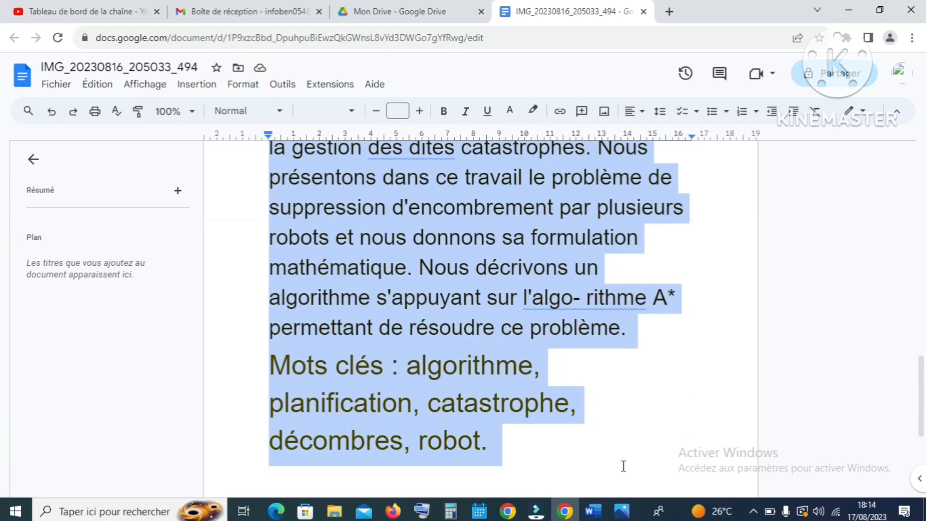
pyautogui.click(594, 511)
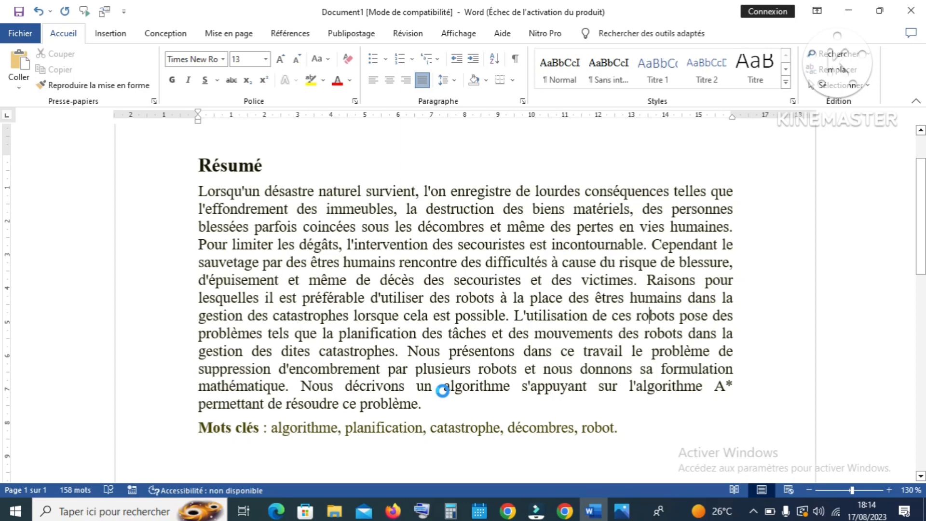
pyautogui.hotkey('ctrl', 'n')
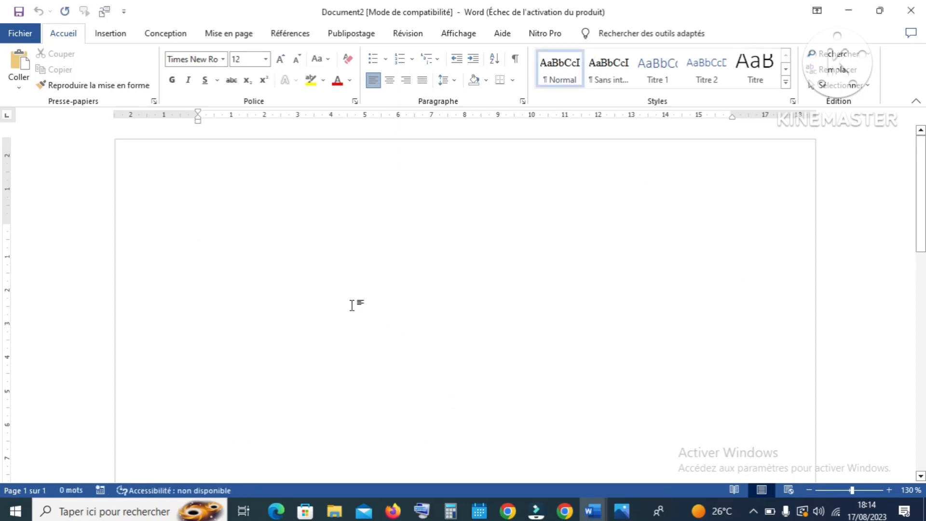
pyautogui.hotkey('ctrl', 'v')
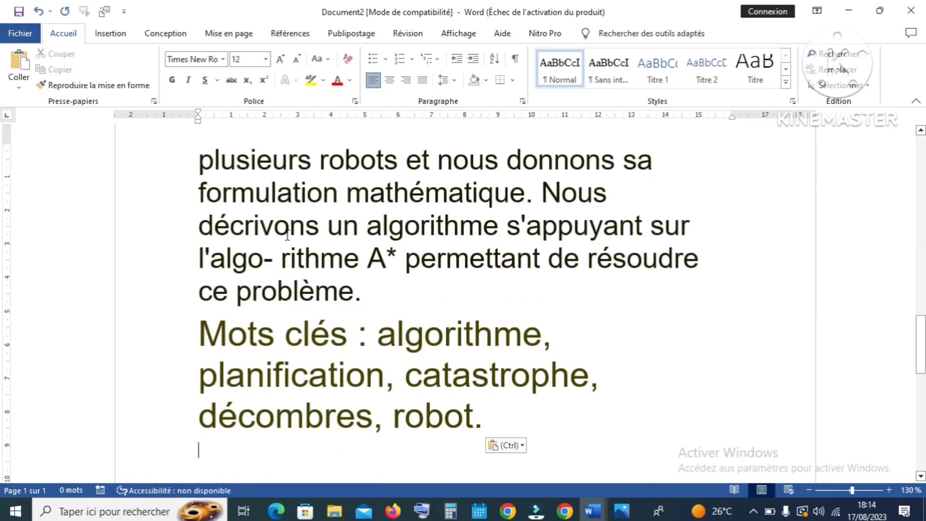
# Step: Select the entire pasted text in the new Word document and justify it
pyautogui.moveTo(924, 360); pyautogui.dragTo(900, 182)
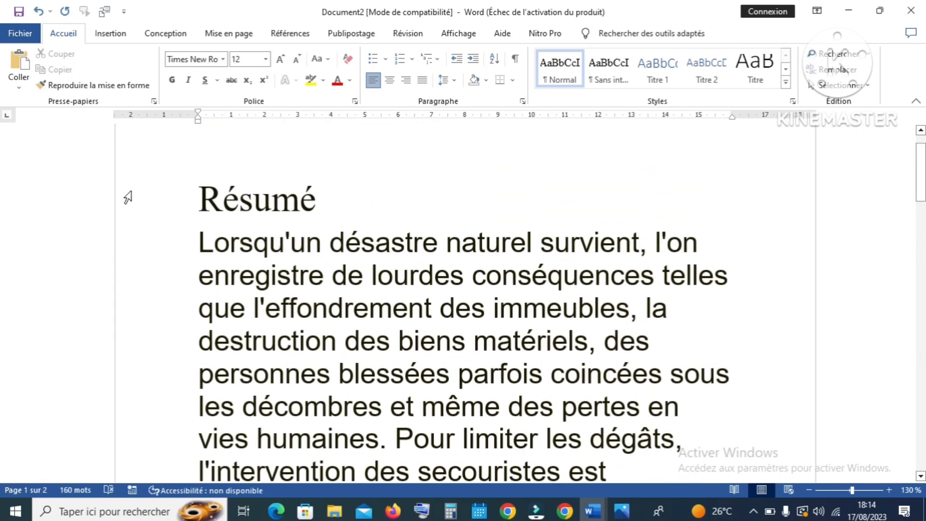
pyautogui.tripleClick(131, 191)
pyautogui.scroll(-2, 130, 189)
pyautogui.scroll(-10, 130, 190)
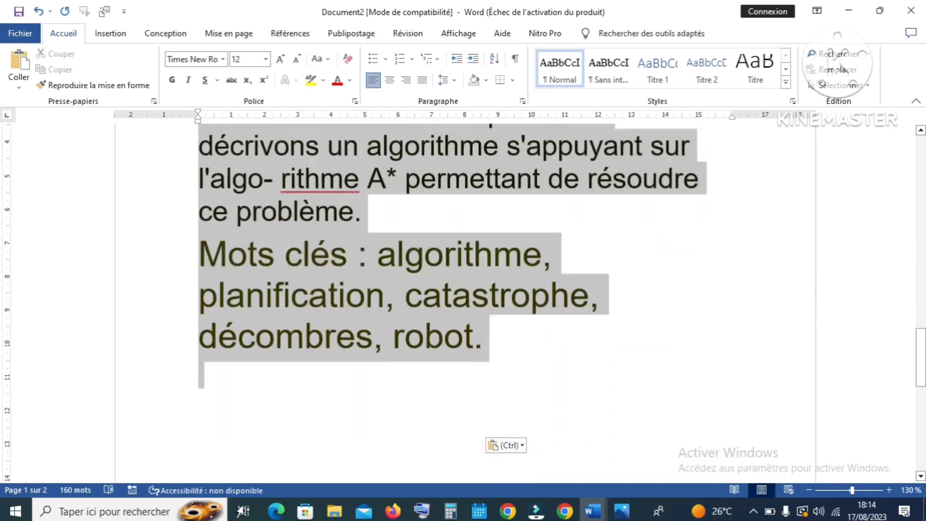
pyautogui.moveTo(922, 393); pyautogui.dragTo(913, 227)
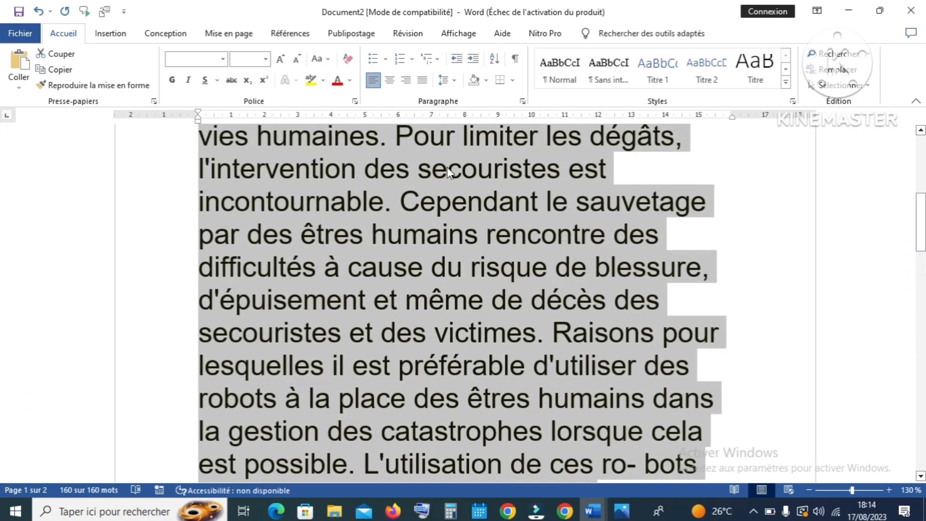
pyautogui.click(422, 80)
# Step: Set the selected text's font to Times New Roman at size 13
pyautogui.click(173, 60)
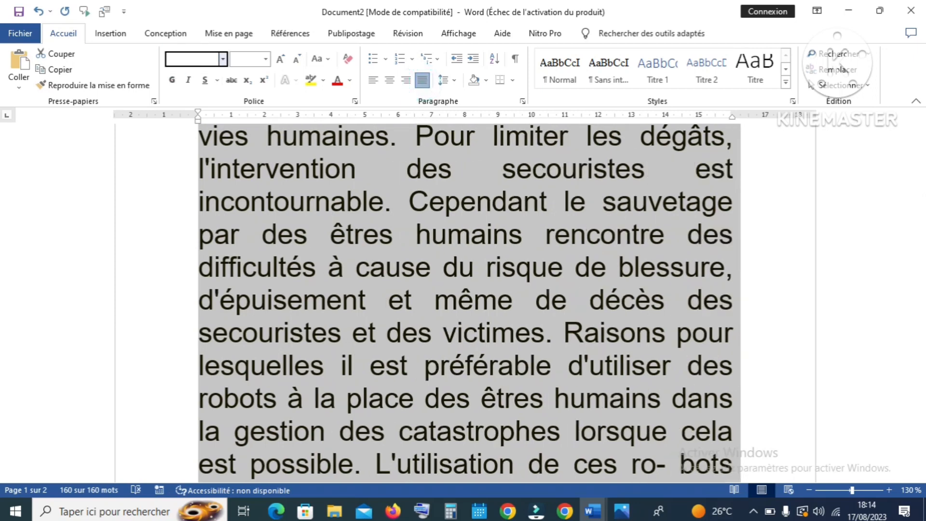
pyautogui.write('Times New Ro')
pyautogui.press('Return')
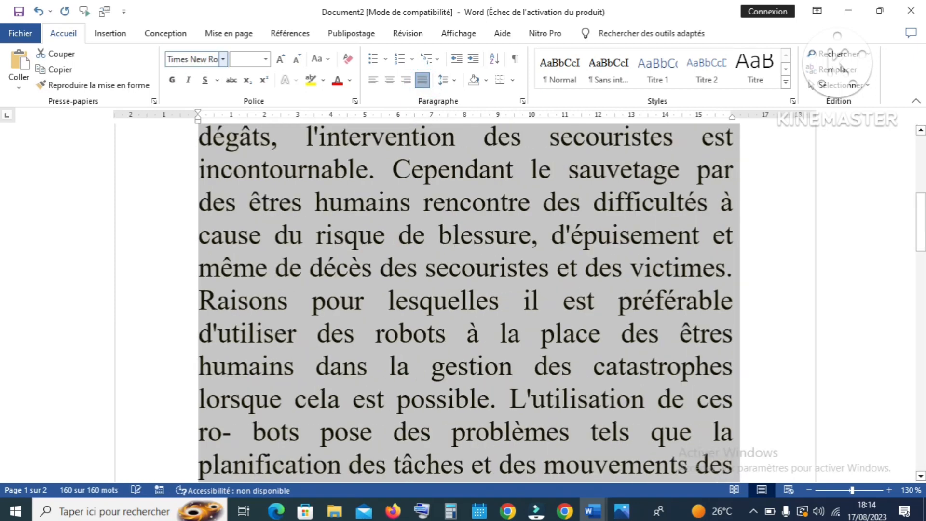
pyautogui.click(244, 58)
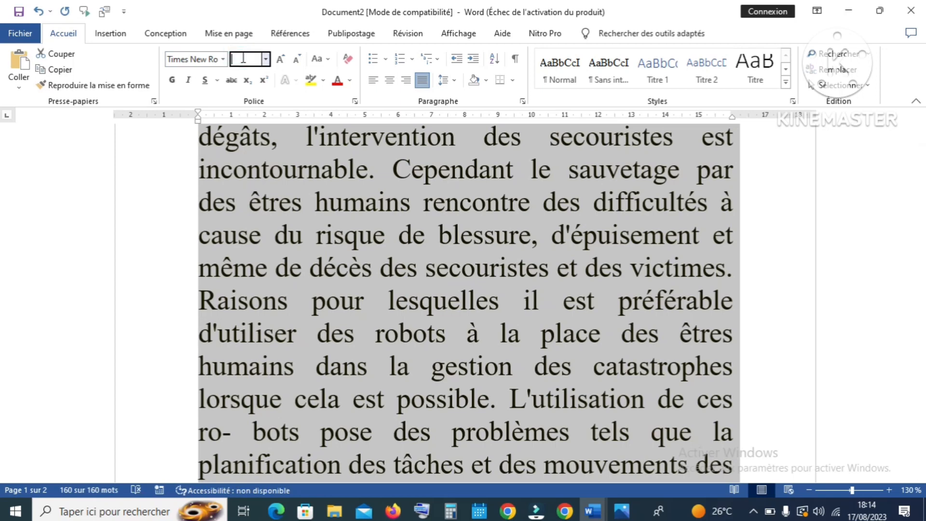
pyautogui.write('13')
pyautogui.press('Return')
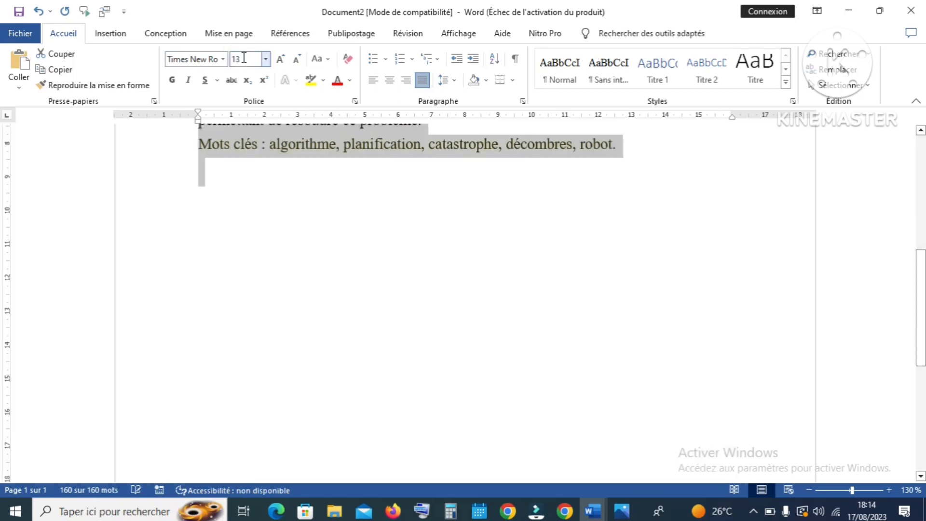
# Step: Remove the stray hyphens and spaces in "algo- rithme" and "ro- bots" so they read "algorithme" and "robots"
pyautogui.scroll(7, 3, 321)
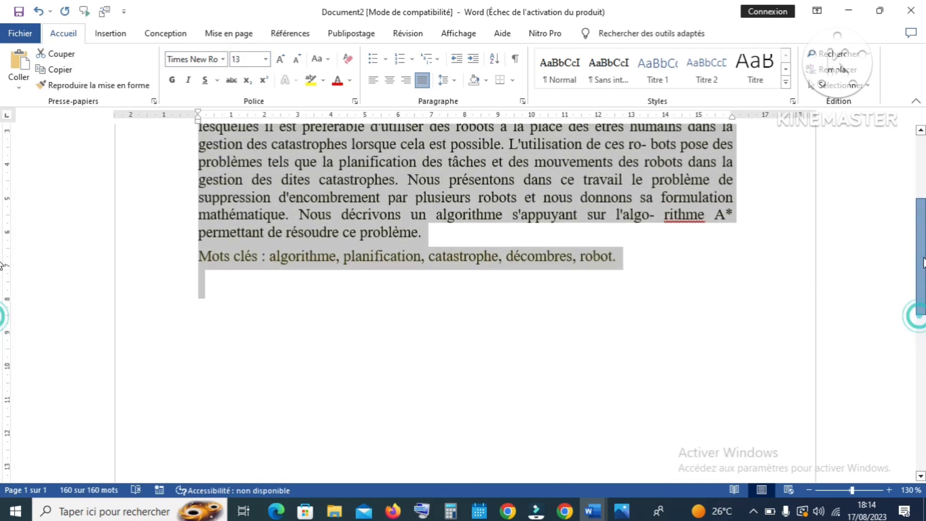
pyautogui.scroll(-1, 3, 216)
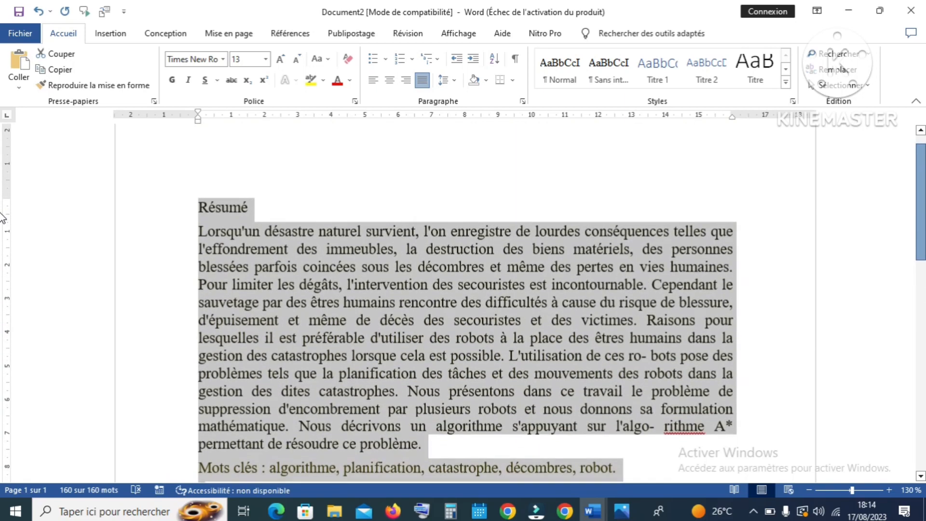
pyautogui.click(673, 423)
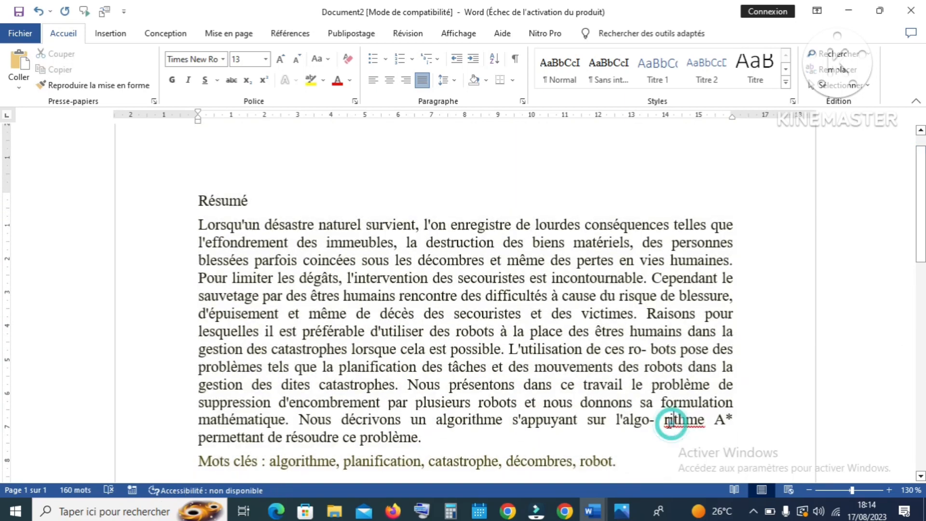
pyautogui.click(666, 420)
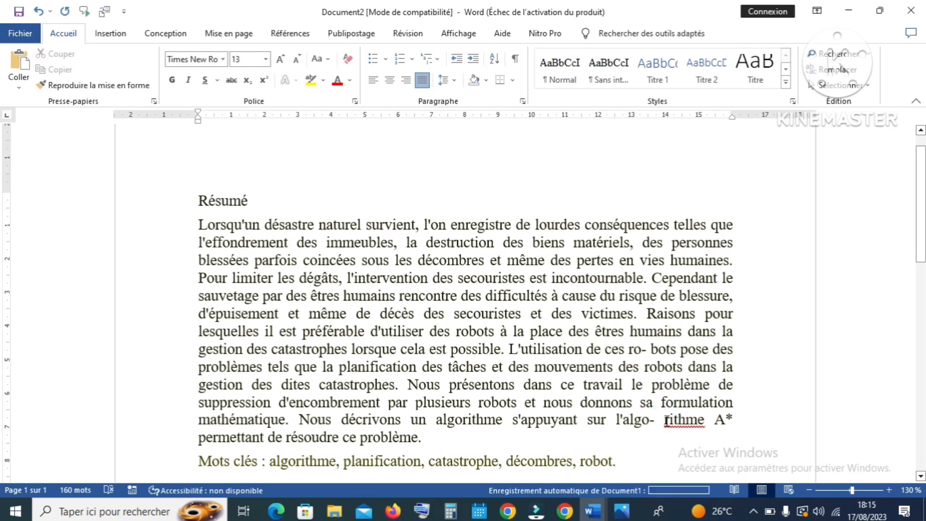
pyautogui.press('BackSpace')
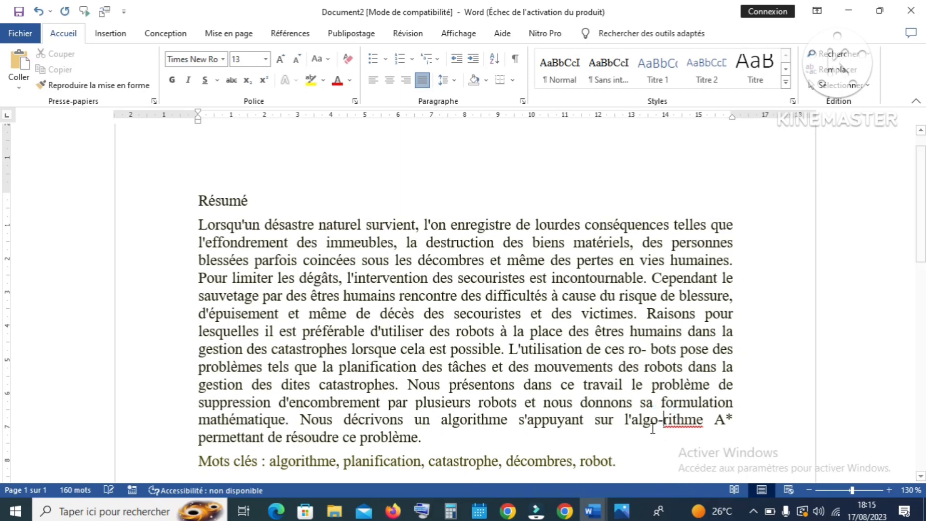
pyautogui.press('BackSpace')
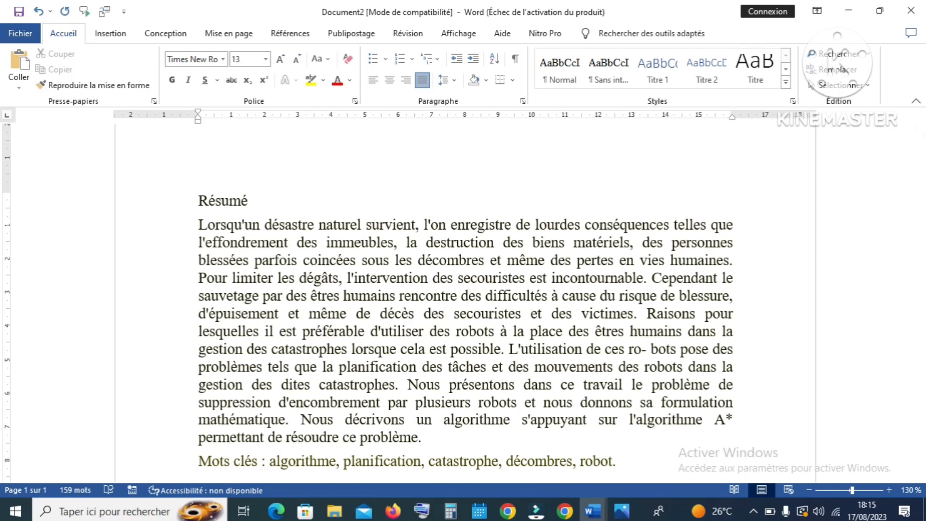
pyautogui.click(652, 350)
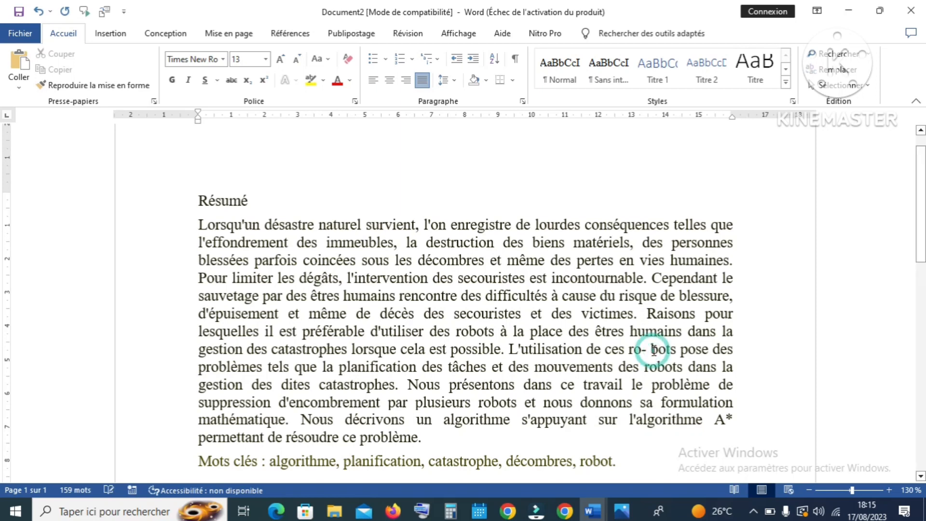
pyautogui.press('BackSpace')
pyautogui.press('BackSpace')
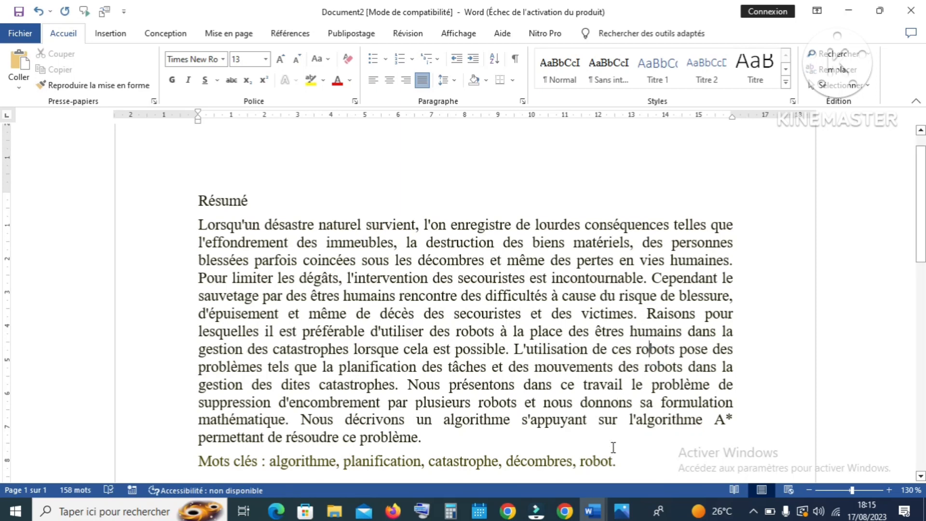
# Step: Check the words split at line ends in the original photo and in the extracted Google Docs text
pyautogui.click(622, 511)
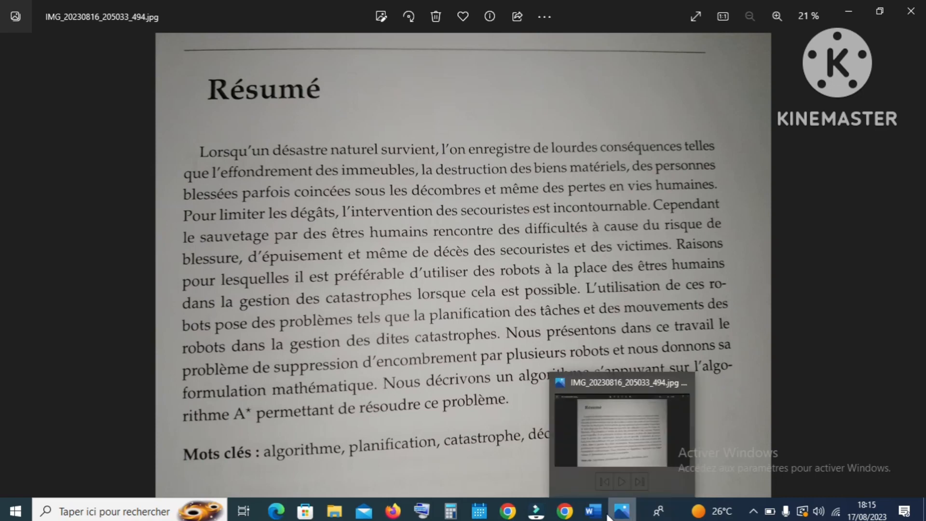
pyautogui.moveTo(602, 516)
pyautogui.click(574, 513)
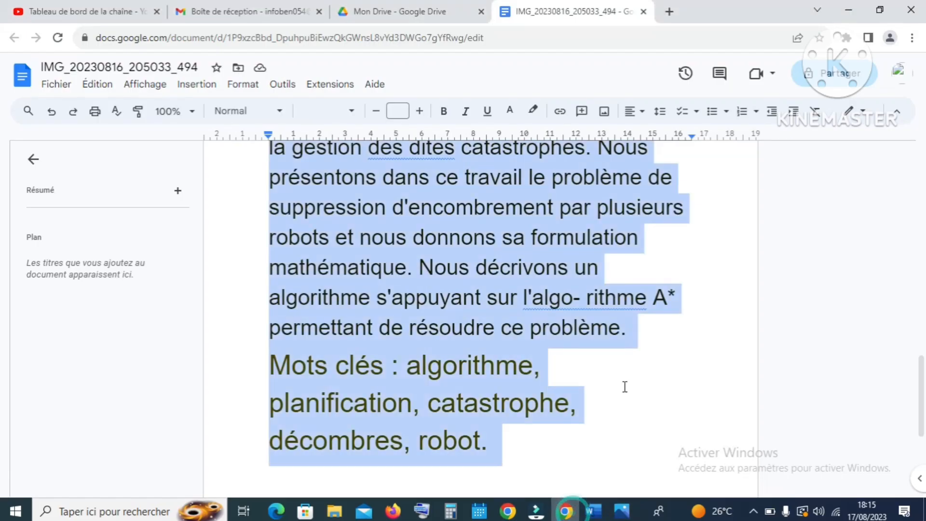
pyautogui.click(585, 303)
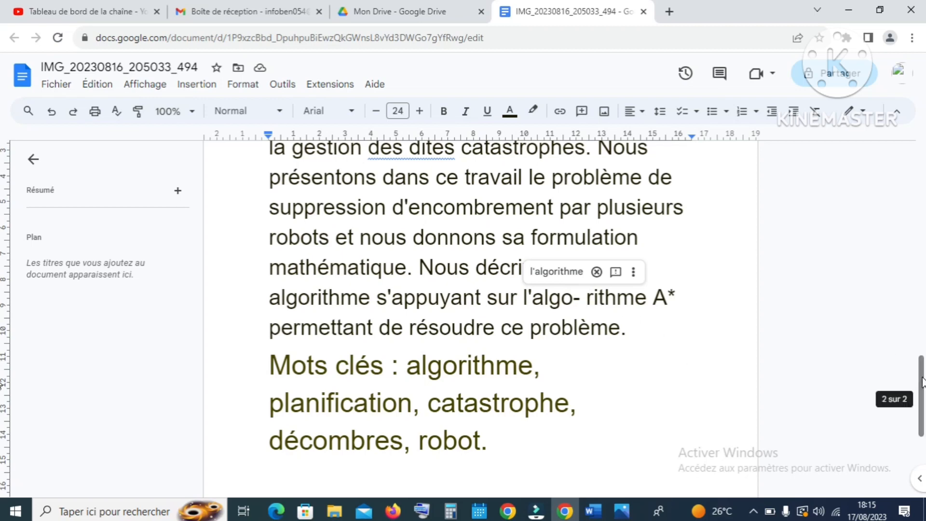
pyautogui.moveTo(921, 382); pyautogui.dragTo(684, 275)
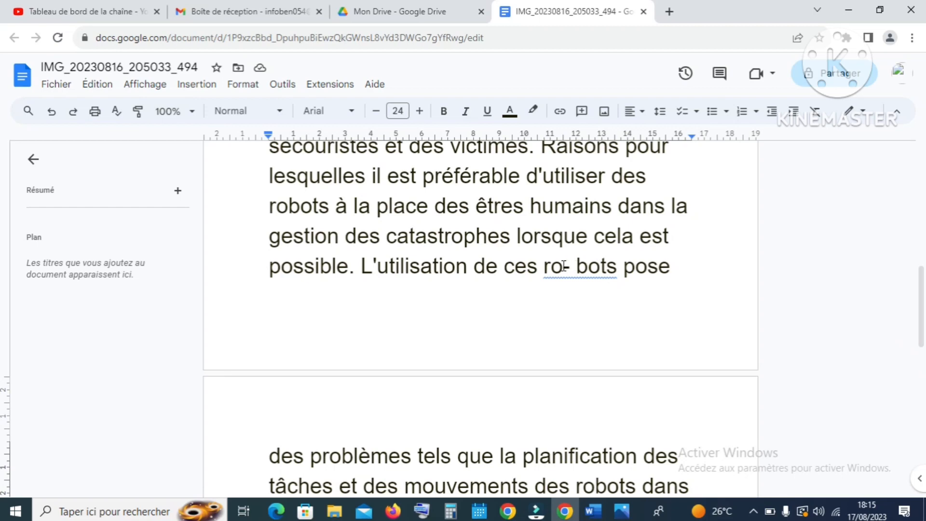
pyautogui.scroll(-3, 906, 334)
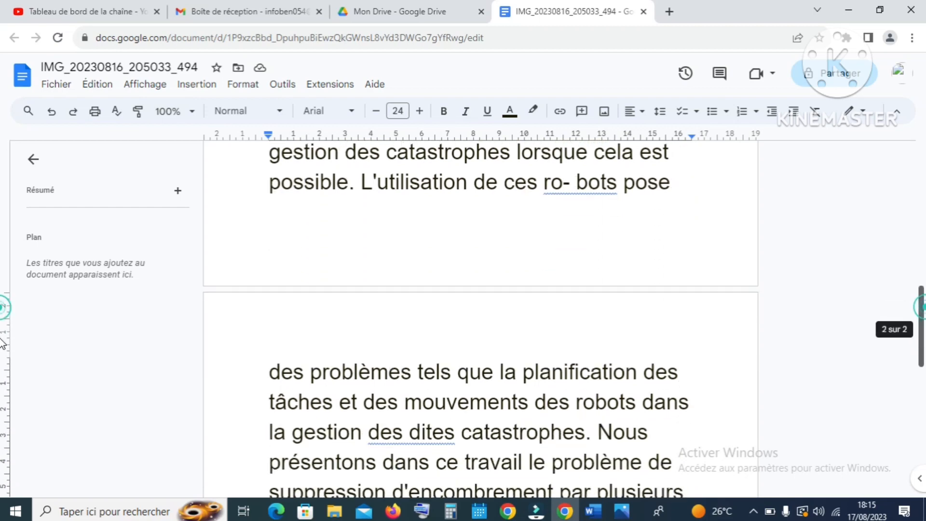
# Step: Switch back to Document2 in Word and look over the formatted text from the Résumé heading to the Mots clés line
pyautogui.moveTo(593, 510)
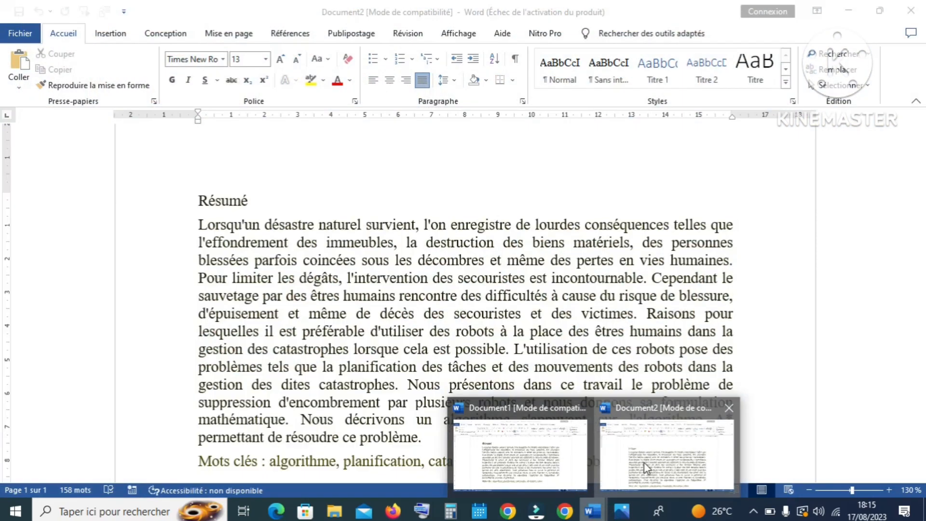
pyautogui.click(647, 466)
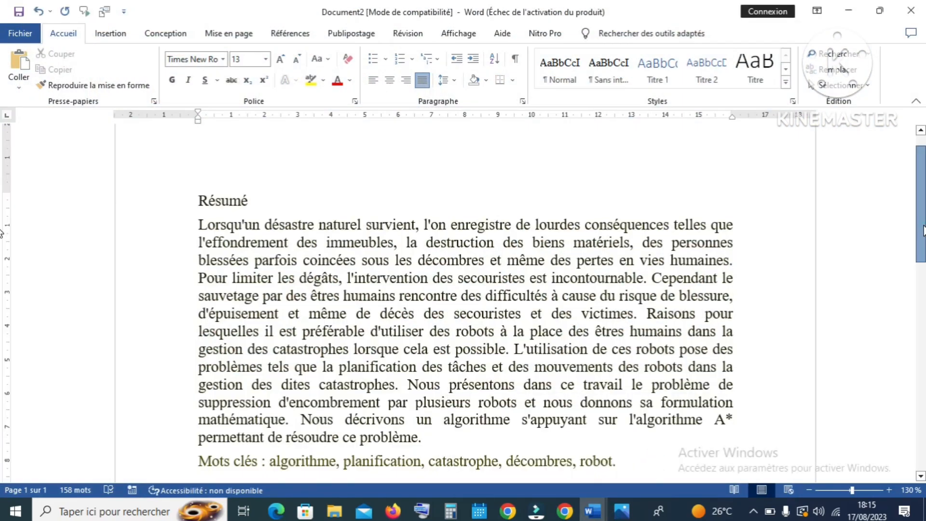
pyautogui.moveTo(924, 230)
pyautogui.mouseDown()
pyautogui.moveTo(923, 259)
pyautogui.moveTo(923, 233)
pyautogui.mouseUp()
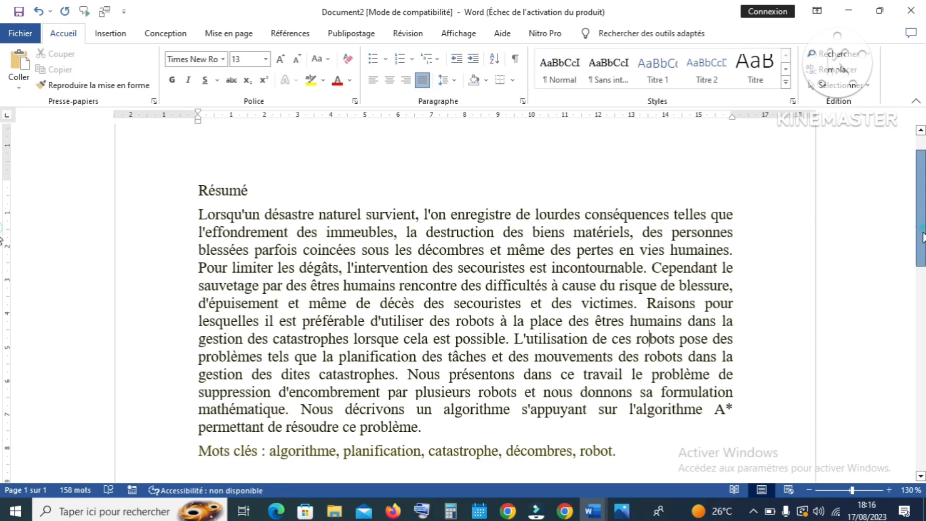
pyautogui.scroll(-3, 1, 235)
pyautogui.scroll(5, 2, 213)
pyautogui.moveTo(924, 200)
pyautogui.mouseDown()
pyautogui.moveTo(922, 274)
pyautogui.moveTo(922, 188)
pyautogui.moveTo(922, 265)
pyautogui.moveTo(912, 199)
pyautogui.moveTo(923, 174)
pyautogui.mouseUp()
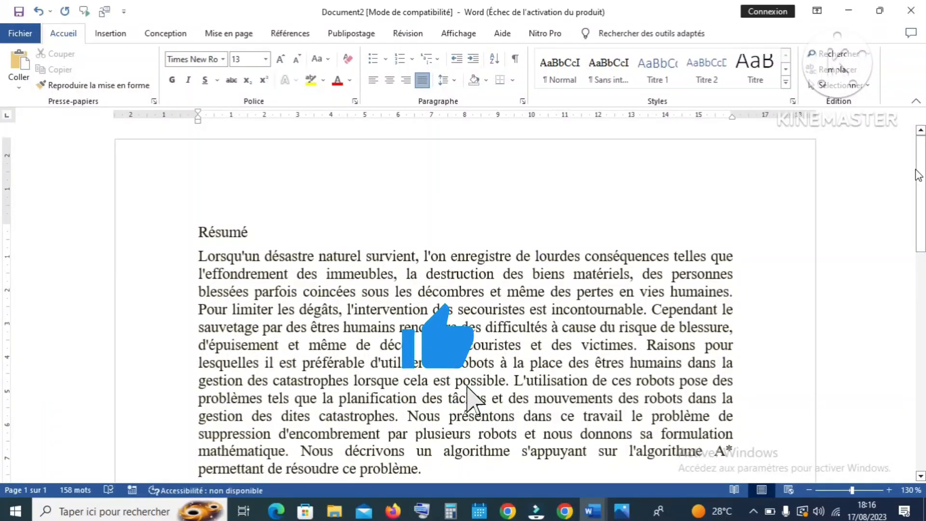